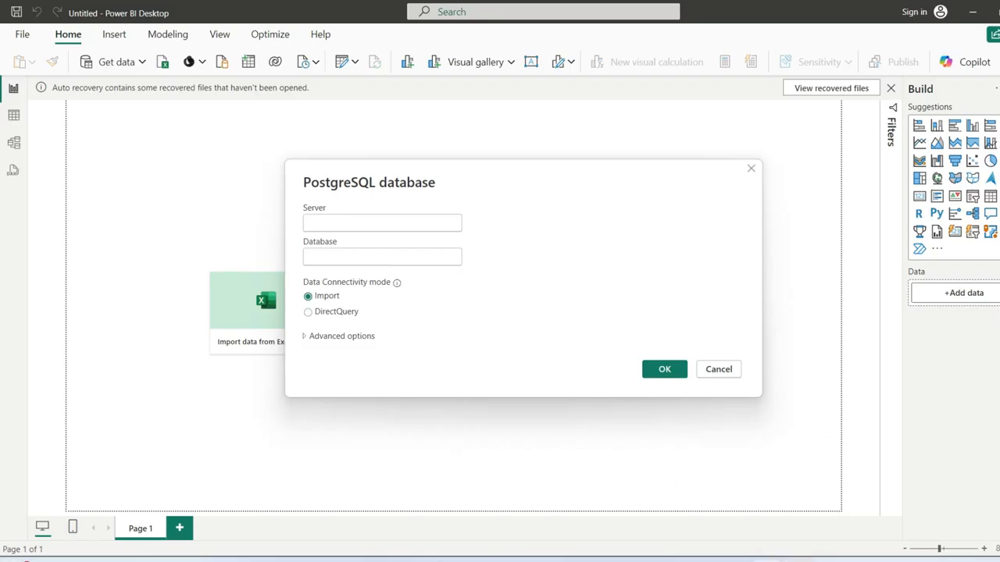
- Switch to pgAdmin to look up the PostgreSQL connection details
{"action": "key", "text": "alt+Tab"}
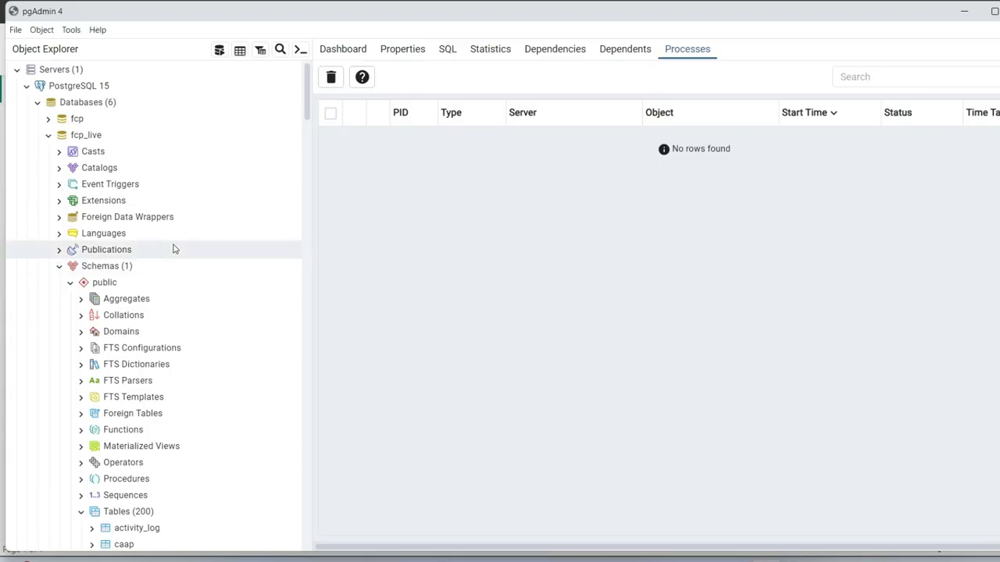
{"action": "left_click", "coordinate": [78, 139]}
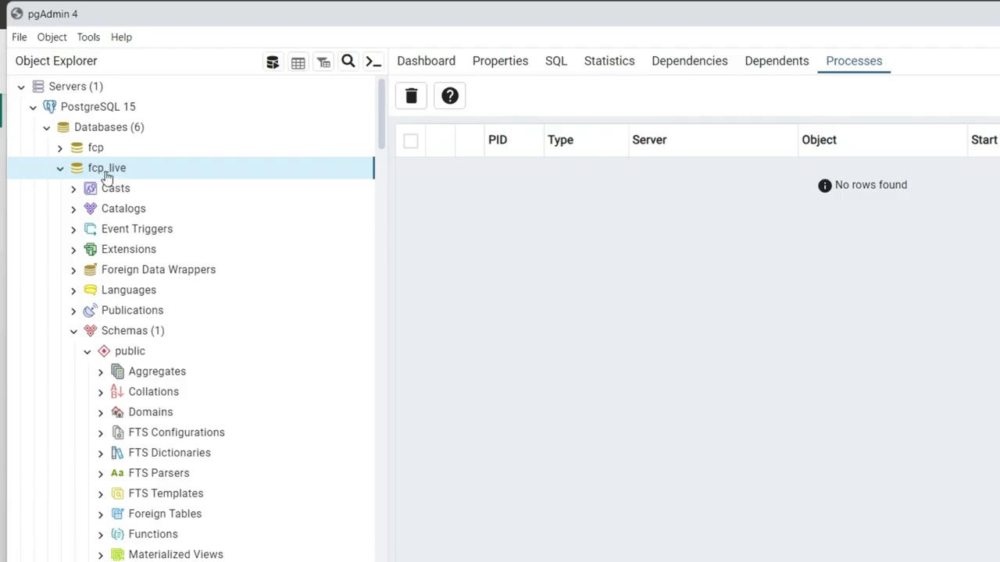
{"action": "left_click", "coordinate": [99, 110]}
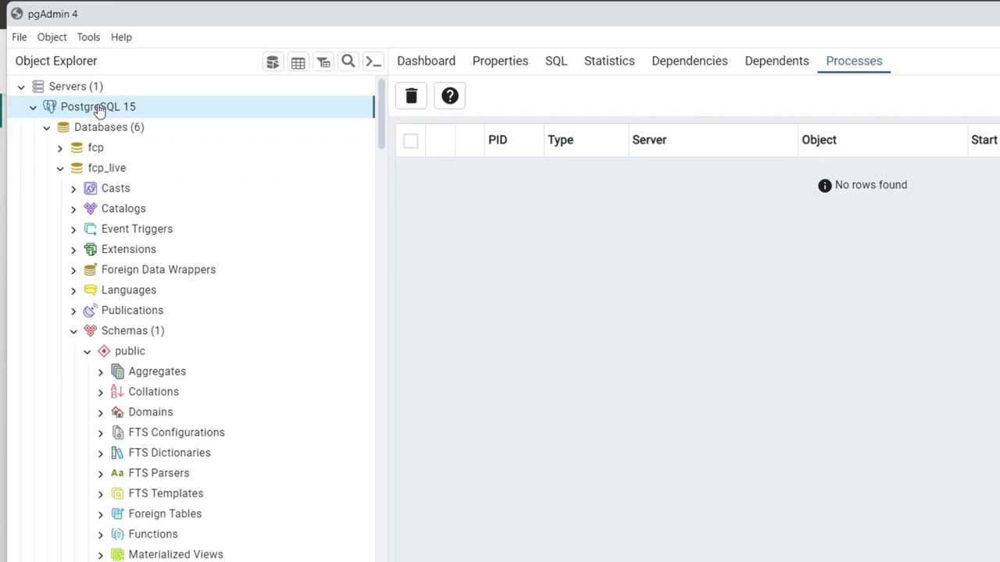
{"action": "right_click", "coordinate": [100, 110]}
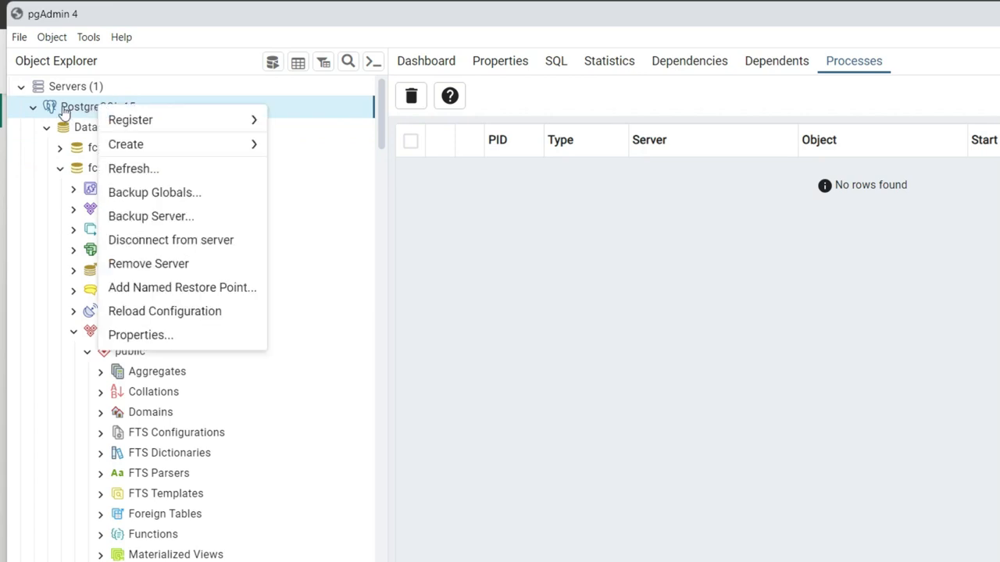
{"action": "left_click", "coordinate": [131, 335]}
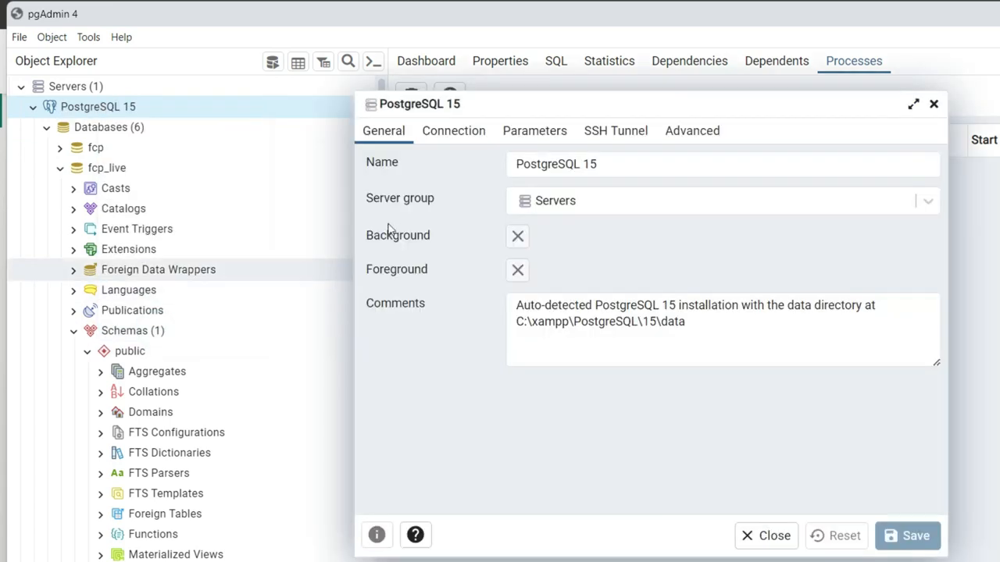
{"action": "left_click", "coordinate": [472, 135]}
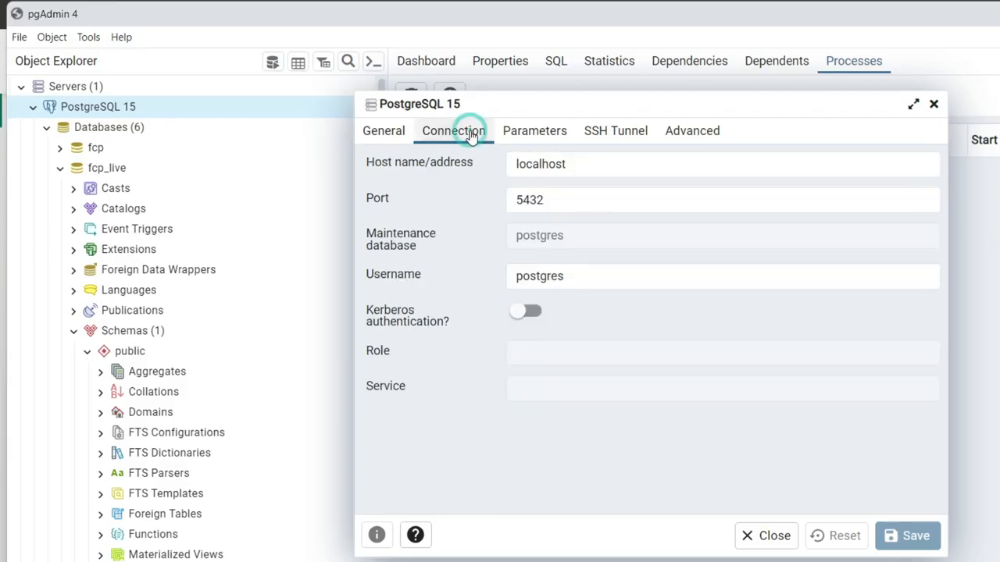
{"action": "double_click", "coordinate": [544, 165]}
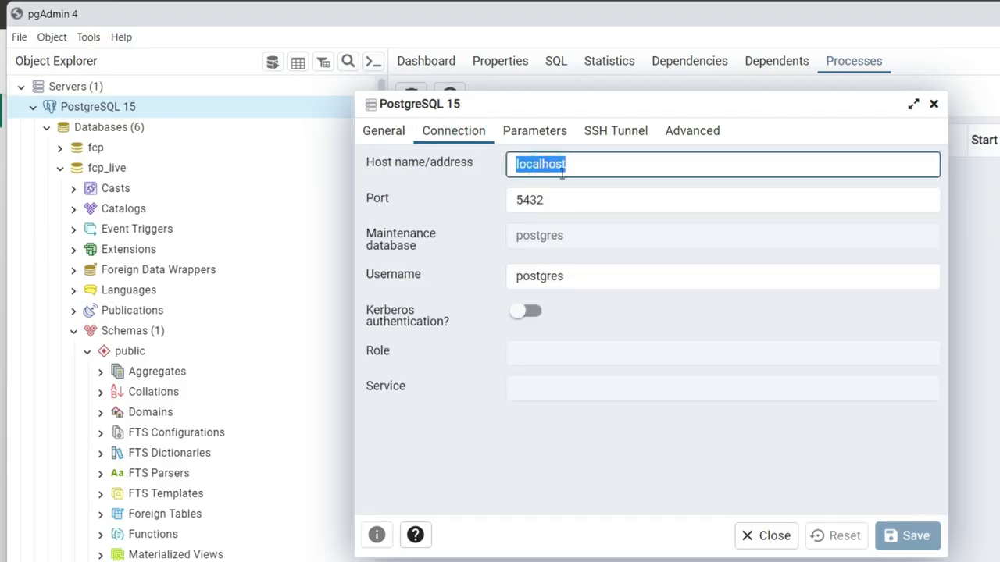
{"action": "left_click", "coordinate": [535, 199]}
{"action": "double_click", "coordinate": [536, 199]}
{"action": "left_click", "coordinate": [557, 163]}
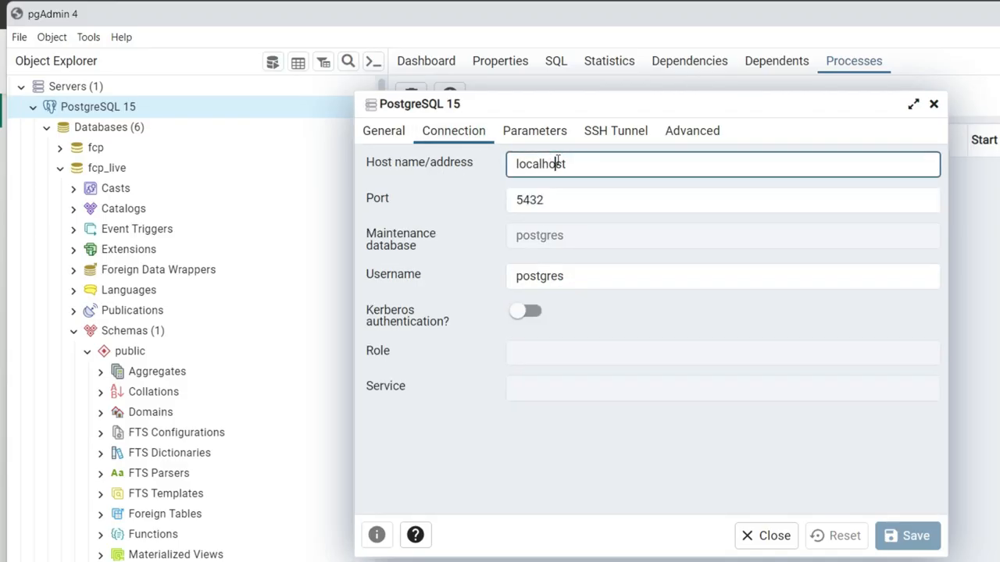
{"action": "double_click", "coordinate": [557, 163]}
{"action": "key", "text": "ctrl+c"}
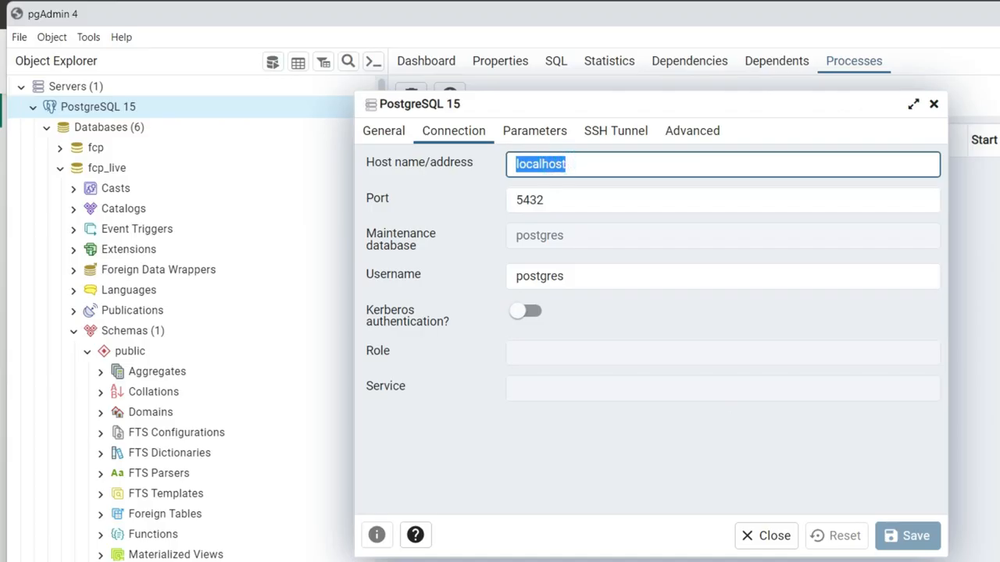
{"action": "left_click", "coordinate": [767, 535]}
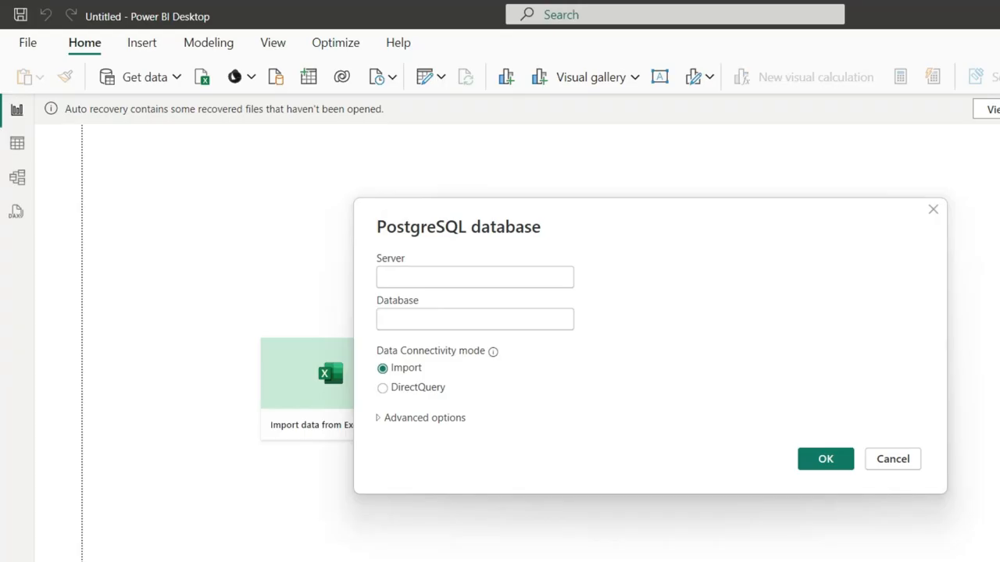
- Enter server localhost:5432 and database fcp_live in the PostgreSQL connection dialog
{"action": "left_click", "coordinate": [424, 278]}
{"action": "key", "text": "ctrl+v"}
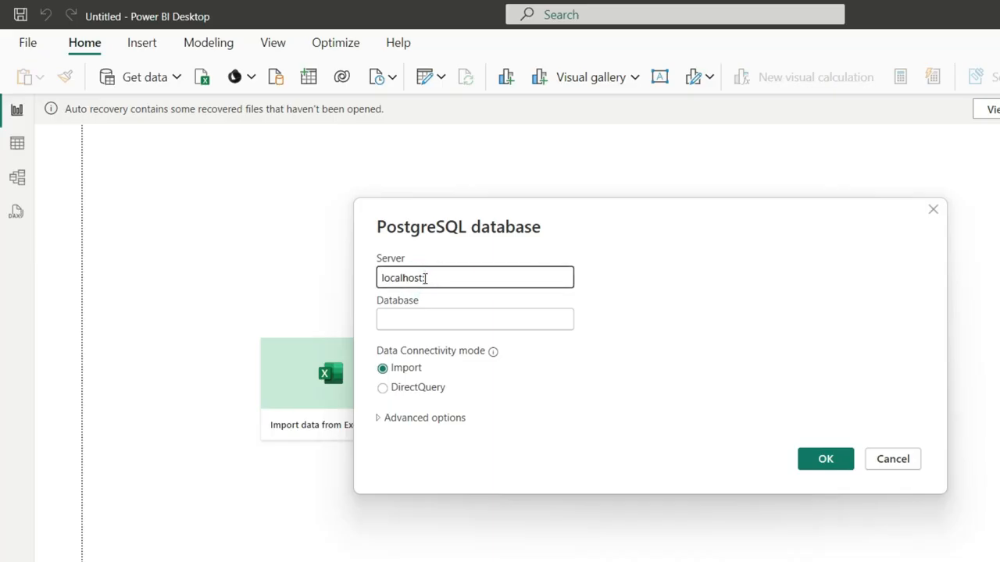
{"action": "type", "text": ":5432"}
{"action": "left_click", "coordinate": [539, 316]}
{"action": "type", "text": "fcp_live"}
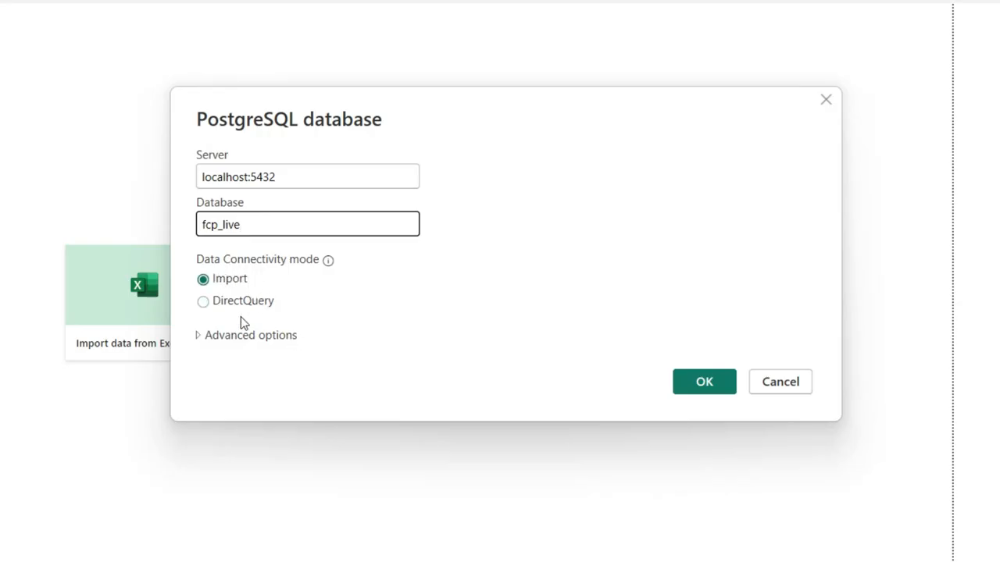
- Keep Import mode, submit to reach the credentials page, then bring up PostgreSQL 15's actions in pgAdmin
{"action": "left_click", "coordinate": [228, 286]}
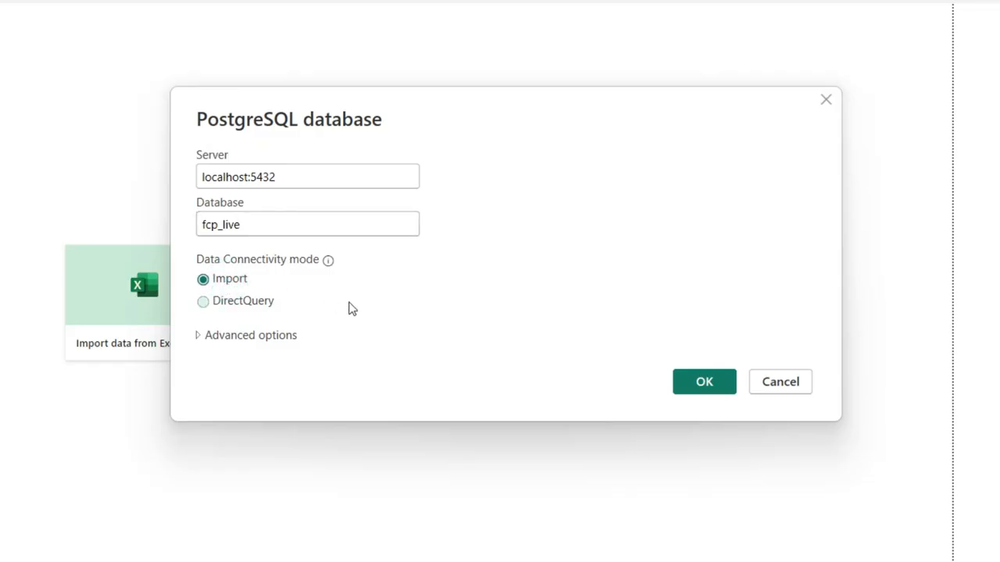
{"action": "left_click", "coordinate": [687, 381]}
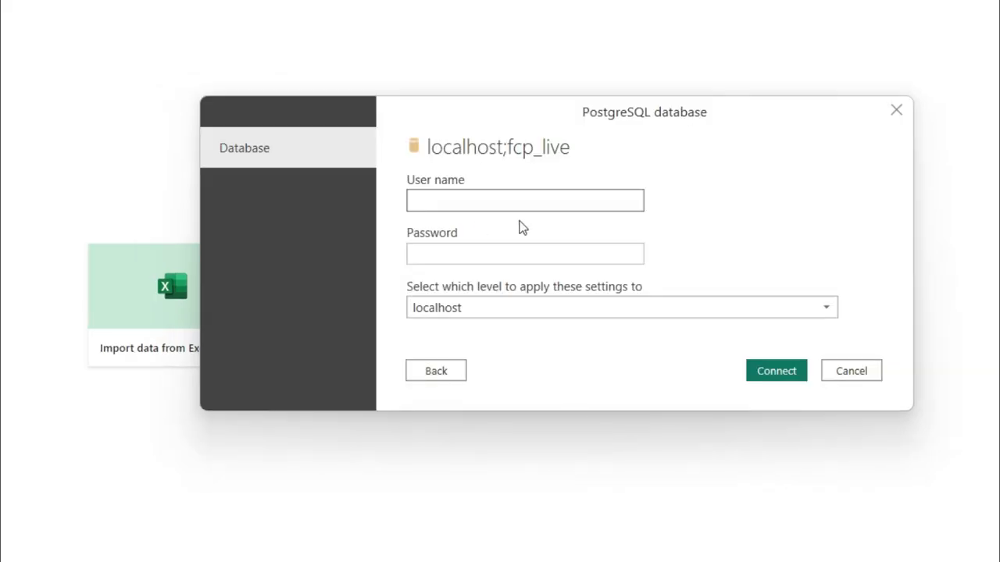
{"action": "left_click", "coordinate": [461, 199]}
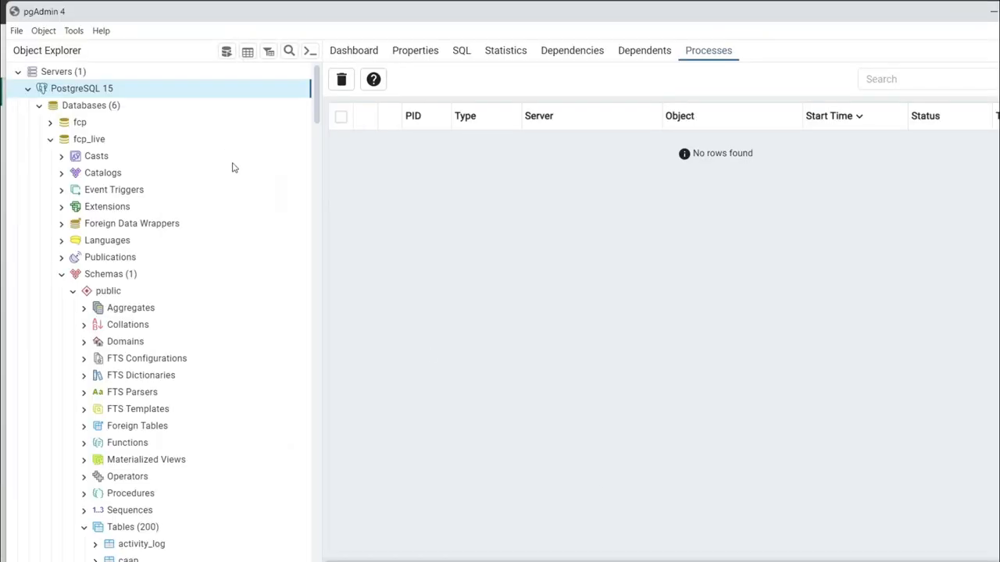
{"action": "right_click", "coordinate": [55, 90]}
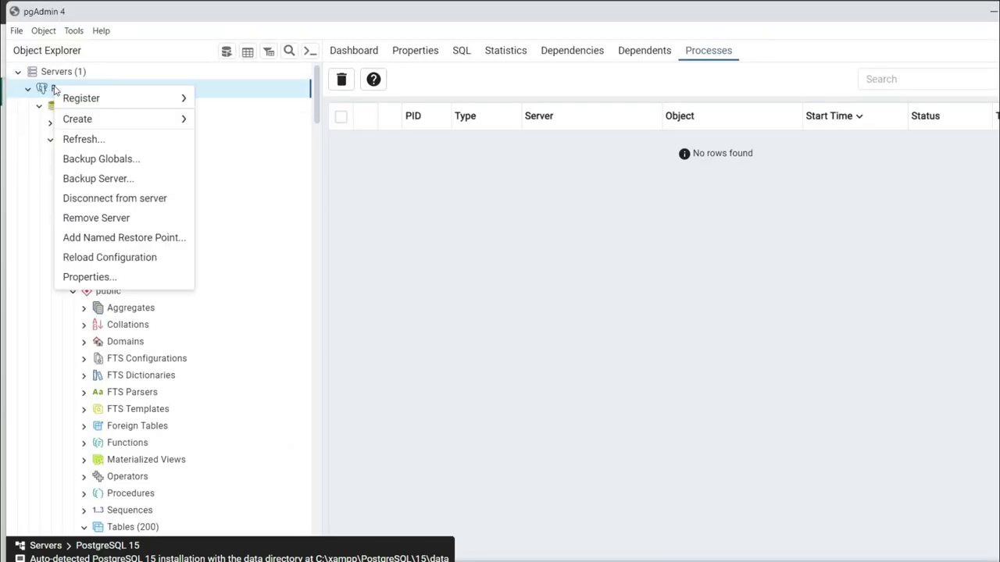
- Check the Username on the PostgreSQL 15 server's Connection tab, then close Properties
{"action": "left_click", "coordinate": [98, 277]}
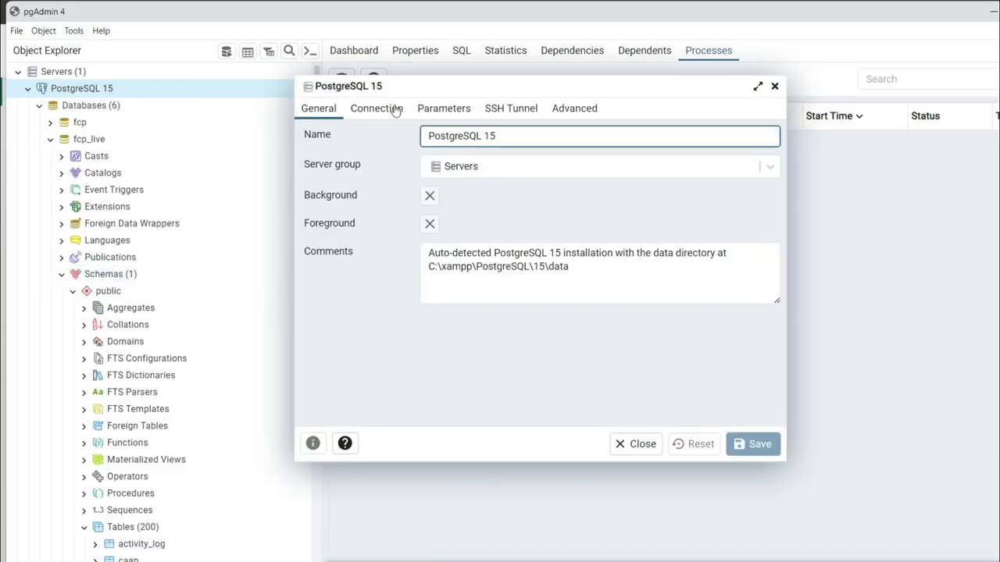
{"action": "left_click", "coordinate": [391, 109]}
{"action": "left_click", "coordinate": [457, 229]}
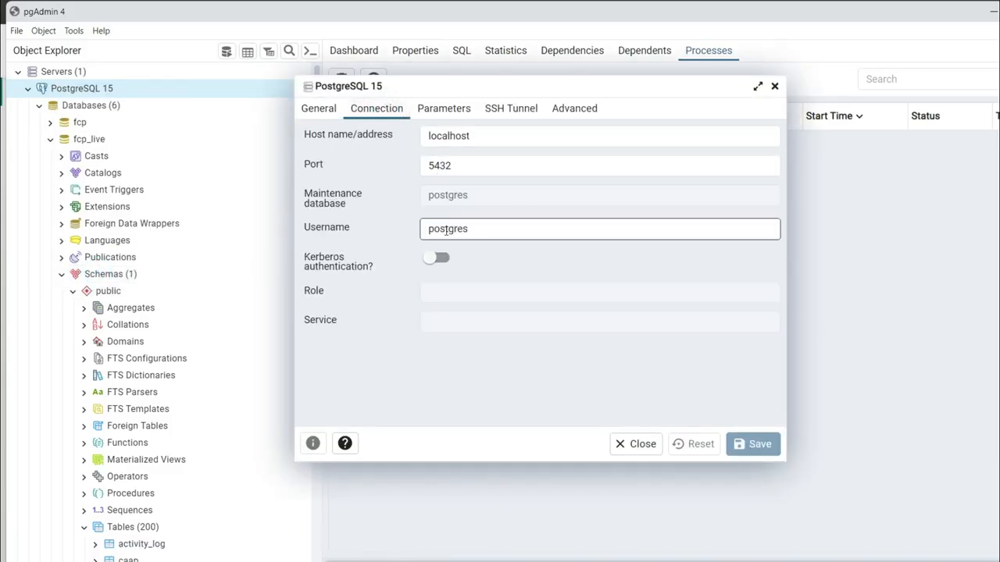
{"action": "double_click", "coordinate": [457, 229]}
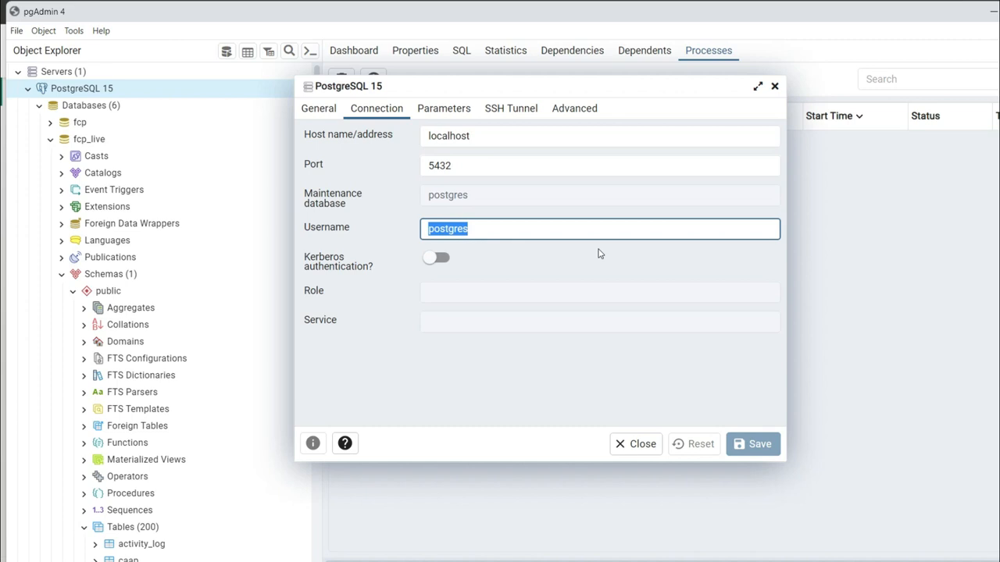
{"action": "left_click", "coordinate": [642, 443]}
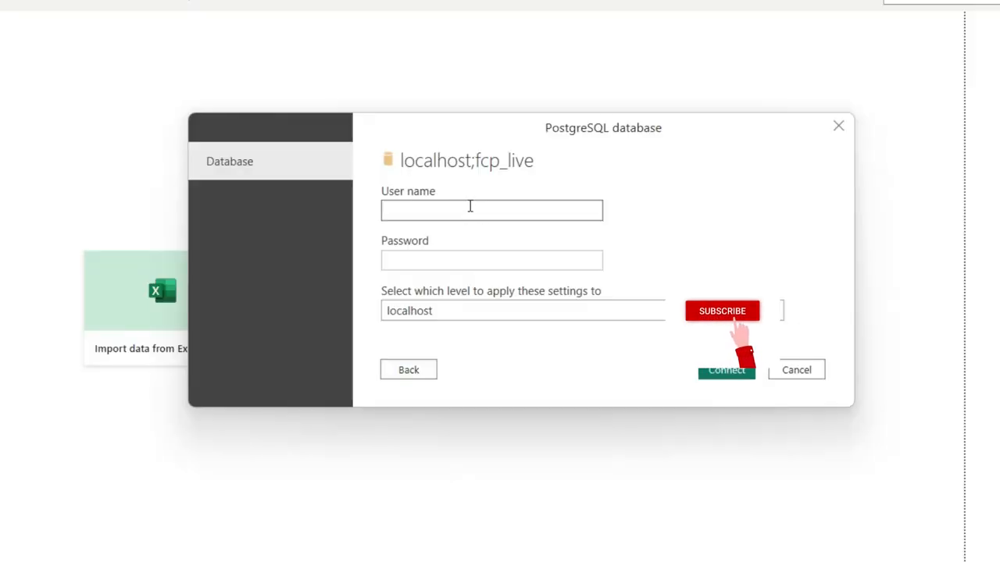
- Sign in as user postgres with the account password and accept the unencrypted connection
{"action": "left_click", "coordinate": [469, 205]}
{"action": "type", "text": "postgres"}
{"action": "left_click", "coordinate": [418, 258]}
{"action": "type", "text": "root"}
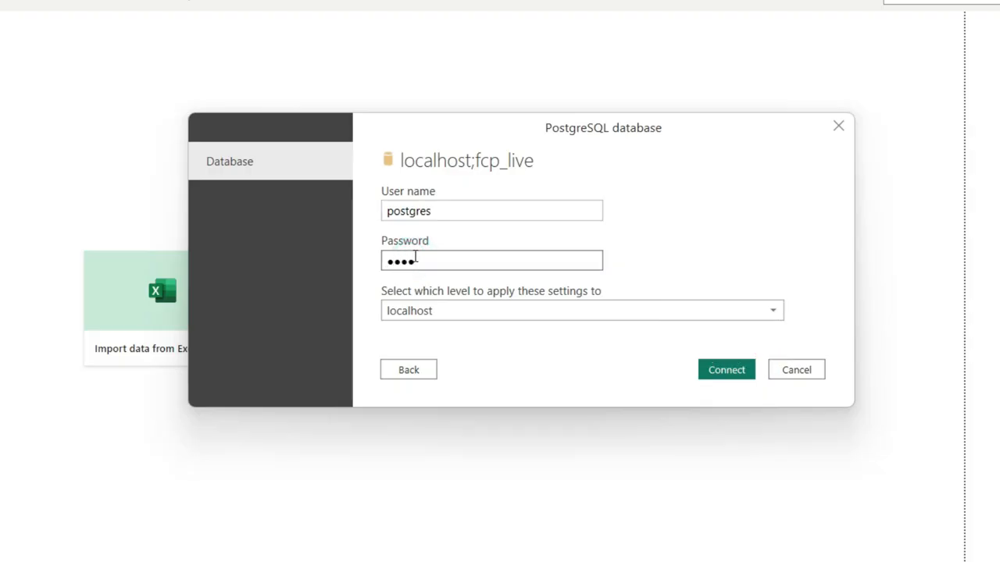
{"action": "left_click", "coordinate": [725, 371]}
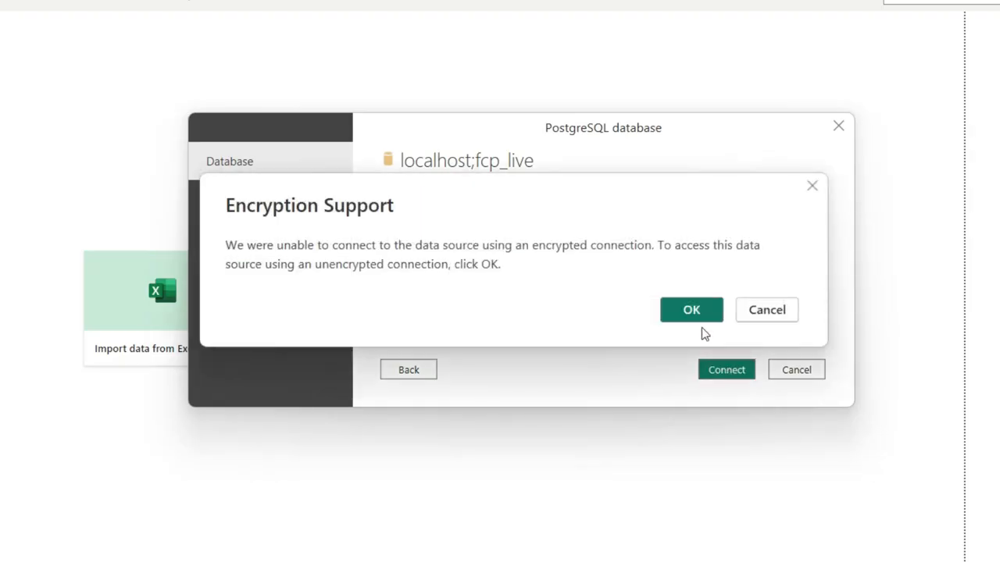
{"action": "left_click", "coordinate": [699, 311]}
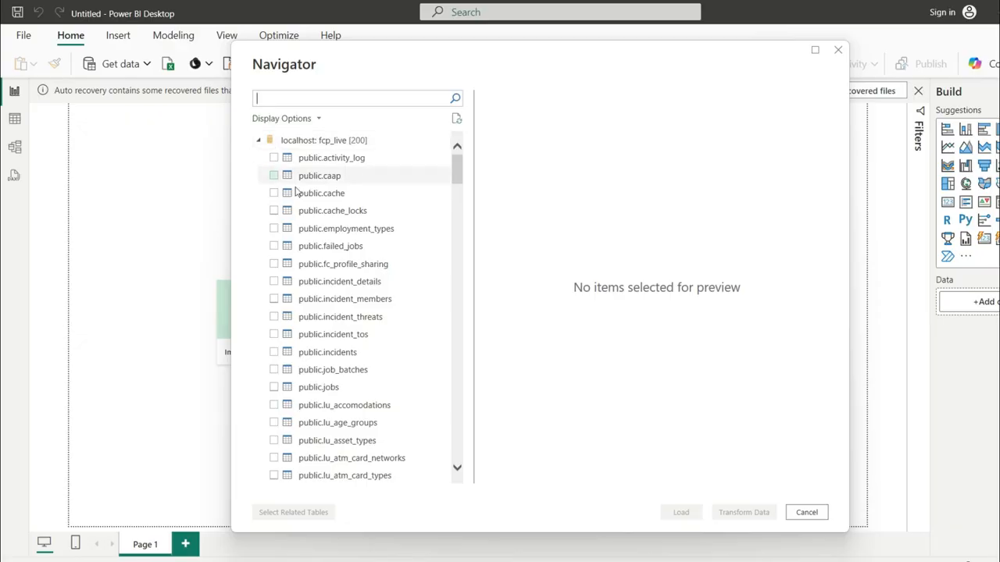
- Tick the fcp_live tables, starting with public.activity_log, in Navigator and load them
{"action": "left_click_drag", "start_coordinate": [457, 177], "coordinate": [482, 154]}
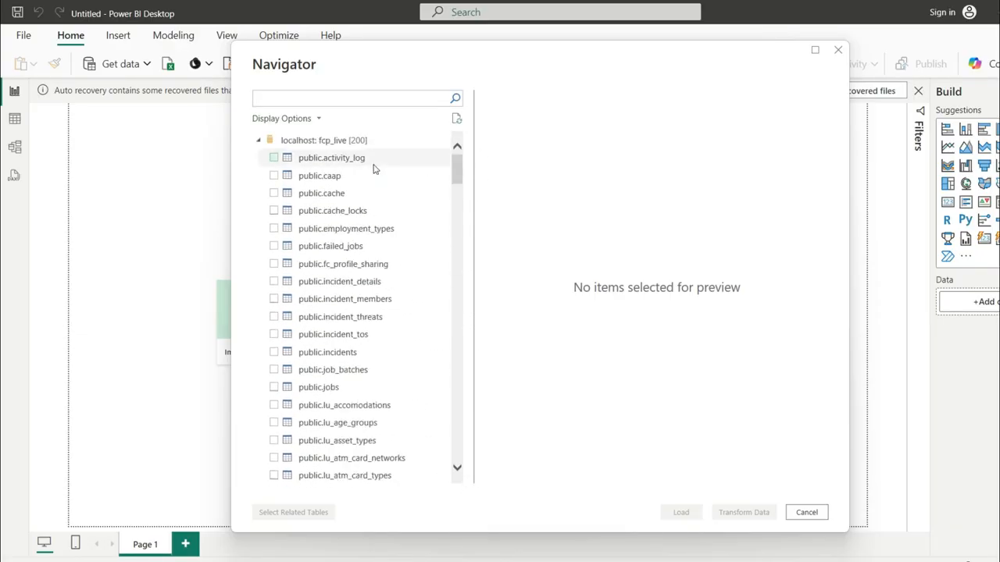
{"action": "left_click", "coordinate": [274, 158]}
{"action": "left_click", "coordinate": [274, 158]}
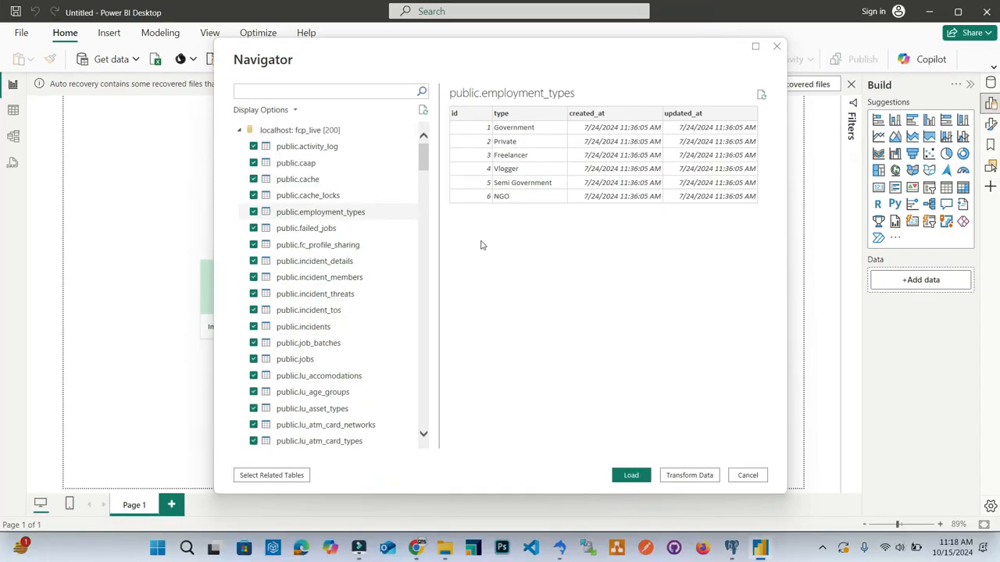
{"action": "left_click_drag", "start_coordinate": [423, 155], "coordinate": [448, 146]}
{"action": "left_click", "coordinate": [638, 480]}
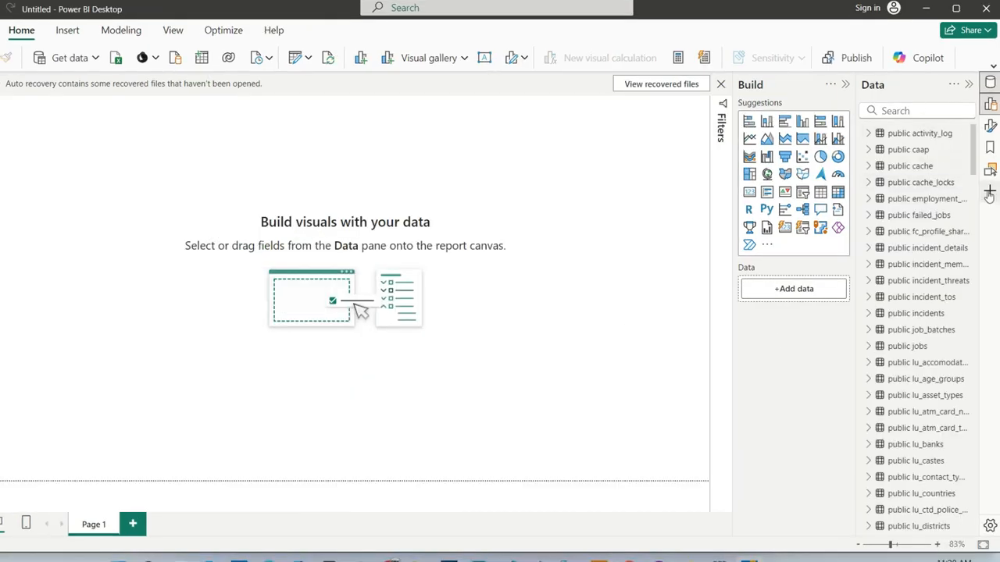
{"action": "scroll", "coordinate": [929, 234], "scroll_direction": "down", "scroll_amount": 10}
{"action": "left_click_drag", "start_coordinate": [990, 275], "coordinate": [992, 127]}
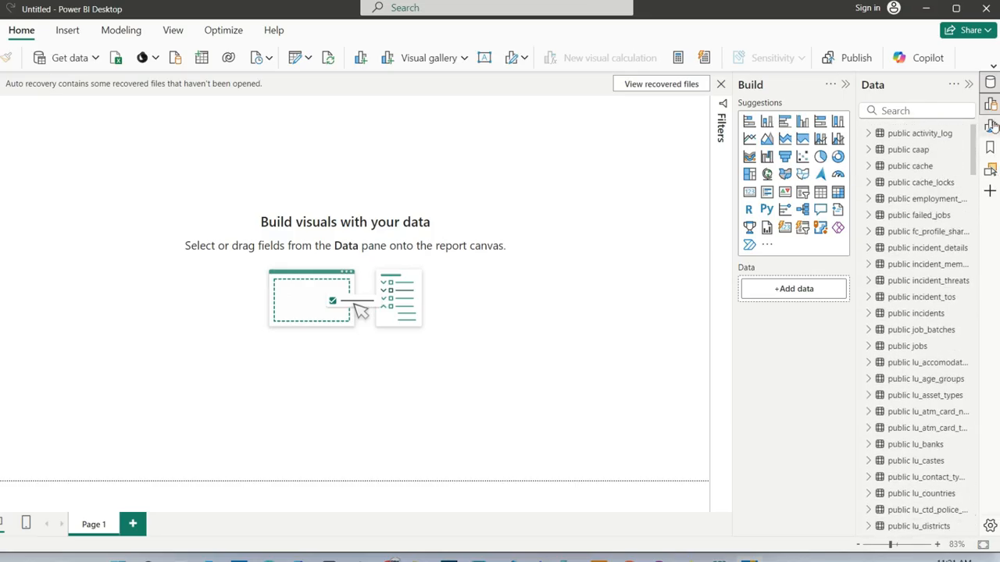
{"action": "mouse_move", "coordinate": [941, 201]}
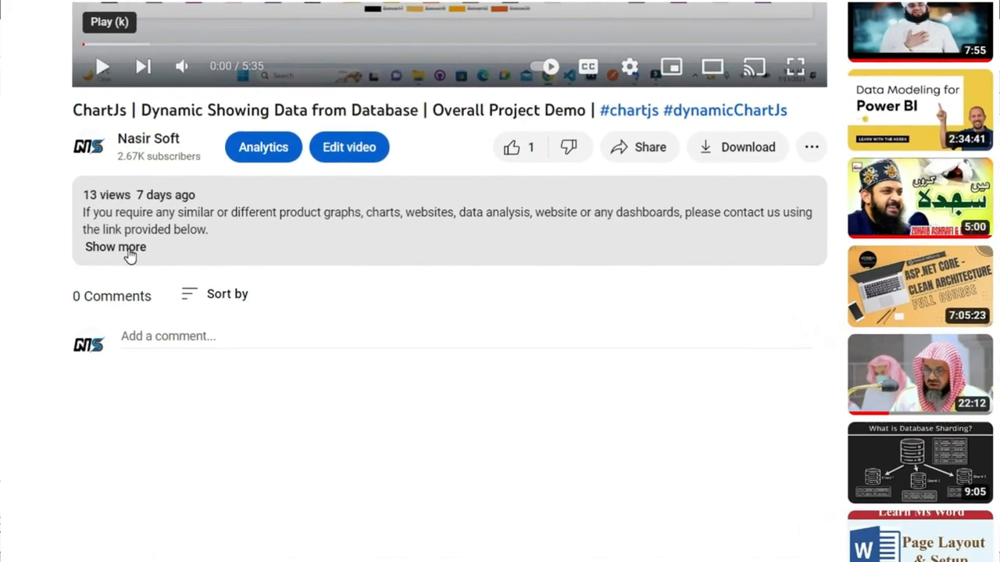
- Open the NasirSoft Contact Us form via the orderMe link in the video description
{"action": "left_click", "coordinate": [128, 250]}
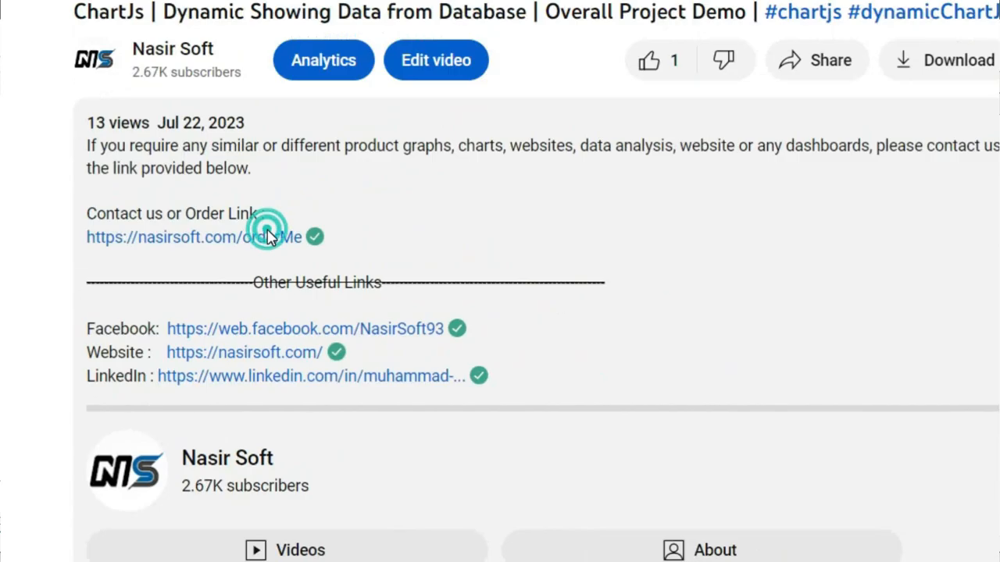
{"action": "left_click", "coordinate": [375, 137]}
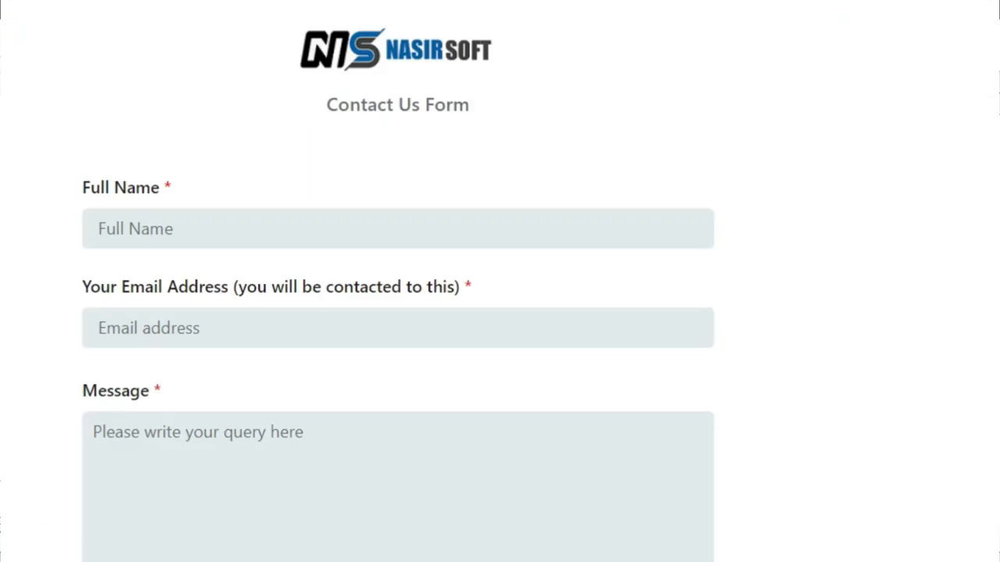
{"action": "scroll", "coordinate": [397, 312], "scroll_direction": "down", "scroll_amount": 1}
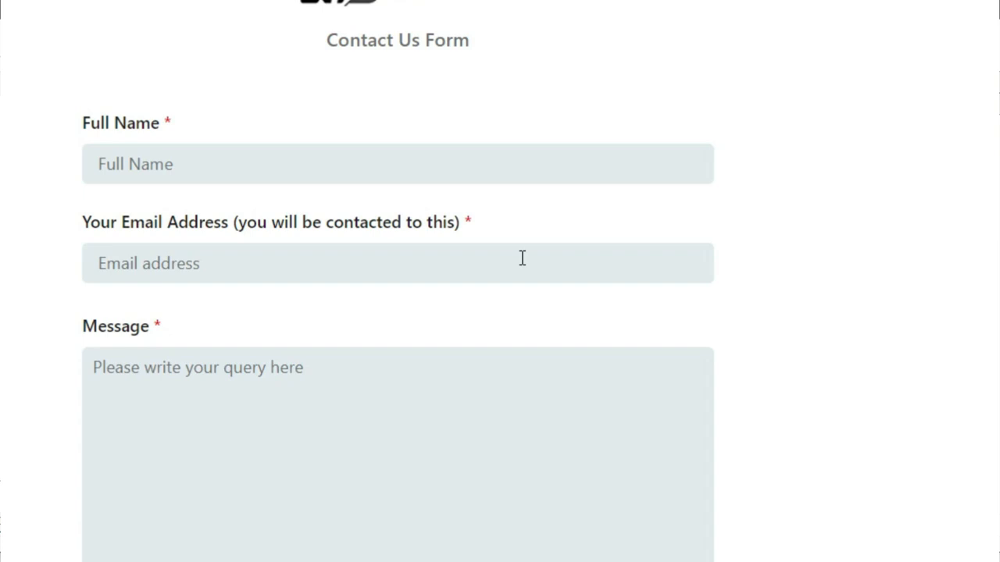
{"action": "left_click", "coordinate": [421, 268]}
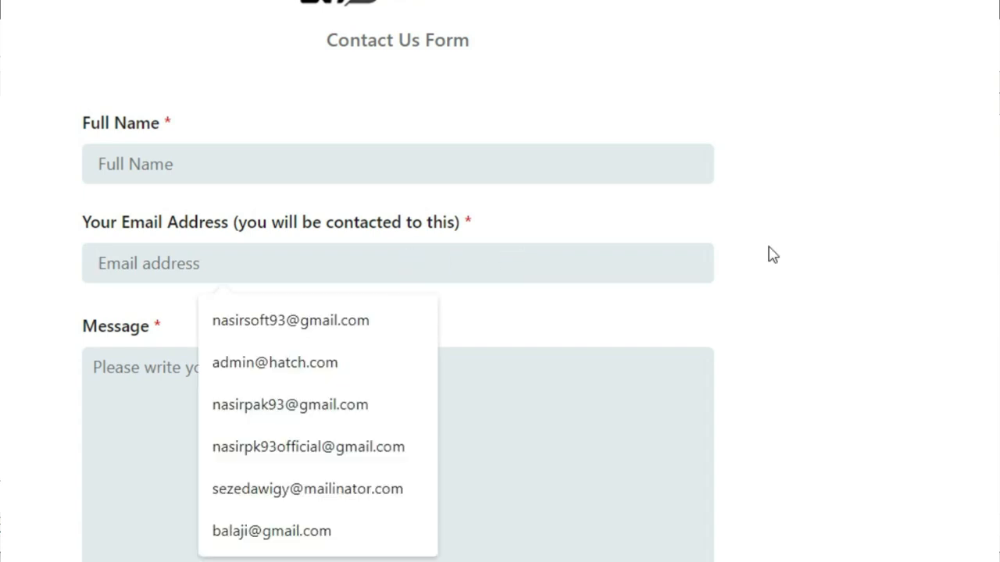
{"action": "left_click", "coordinate": [978, 273]}
- Switch on the 'Want To Attached Any File' toggle to reveal the file upload field
{"action": "scroll", "coordinate": [978, 273], "scroll_direction": "down", "scroll_amount": 1}
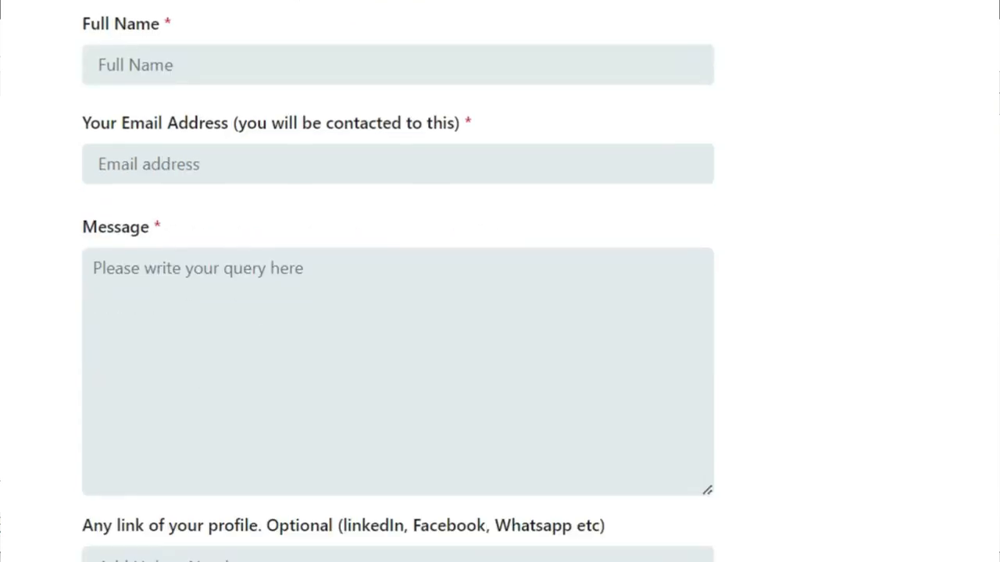
{"action": "scroll", "coordinate": [500, 281], "scroll_direction": "down", "scroll_amount": 1}
{"action": "scroll", "coordinate": [720, 313], "scroll_direction": "down", "scroll_amount": 3}
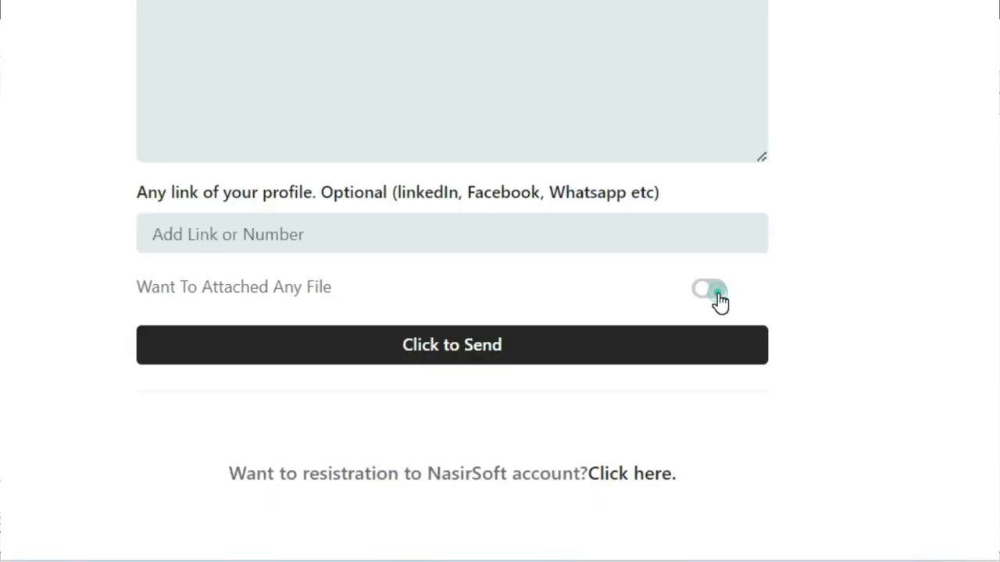
{"action": "left_click", "coordinate": [713, 291]}
{"action": "scroll", "coordinate": [712, 291], "scroll_direction": "down", "scroll_amount": 2}
{"action": "scroll", "coordinate": [500, 281], "scroll_direction": "down", "scroll_amount": 1}
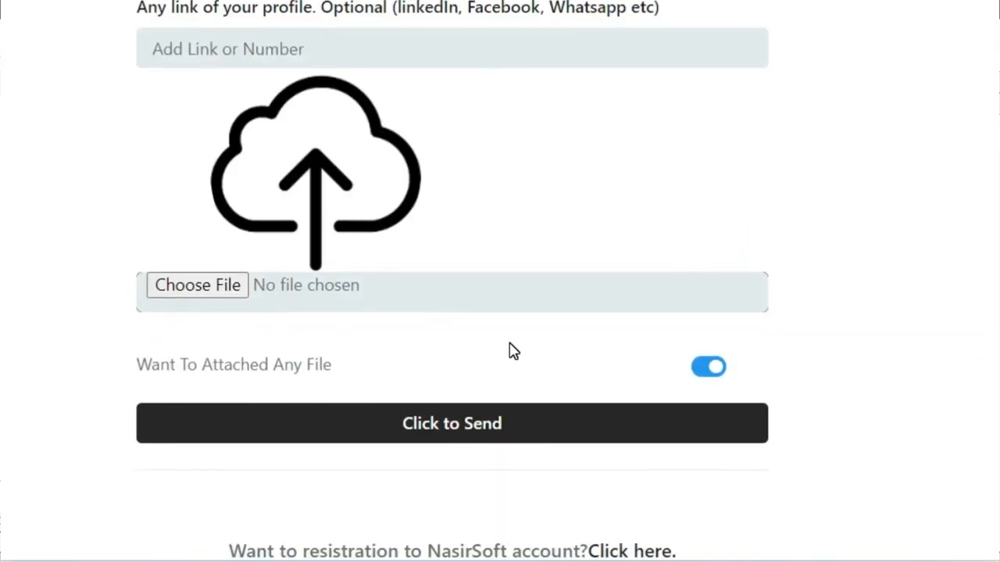